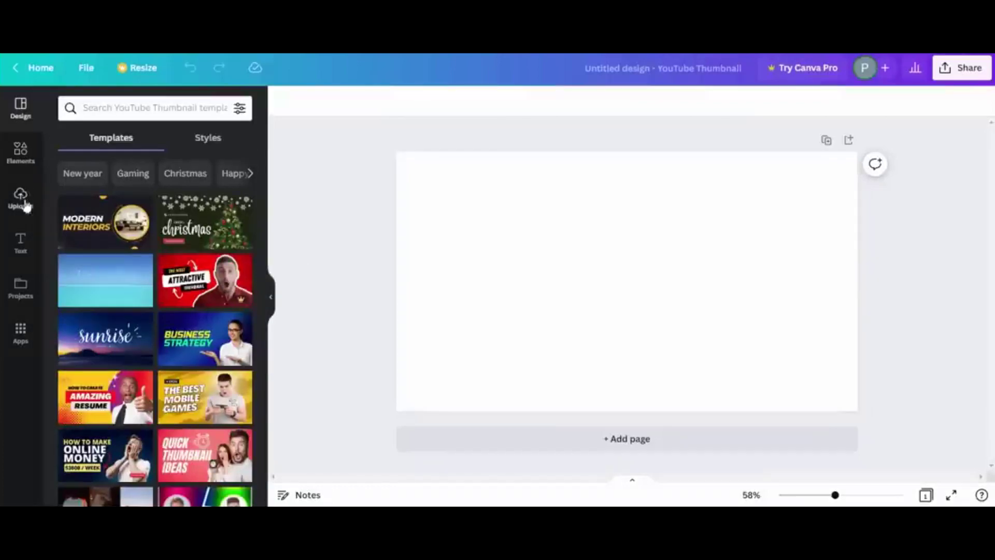
Search Canva's apps for 'text to' to find the Text to Image app
click(21, 341)
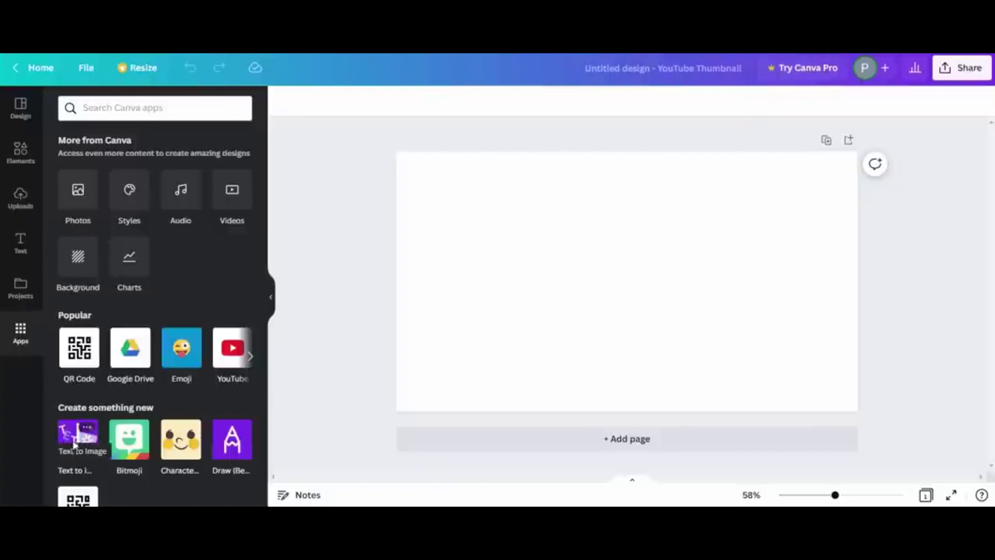
click(104, 108)
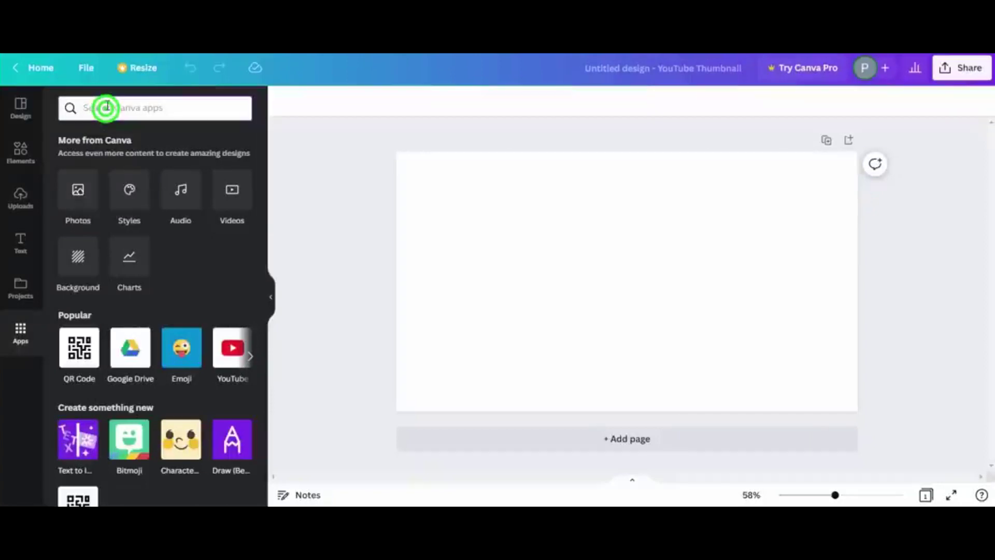
text(text to)
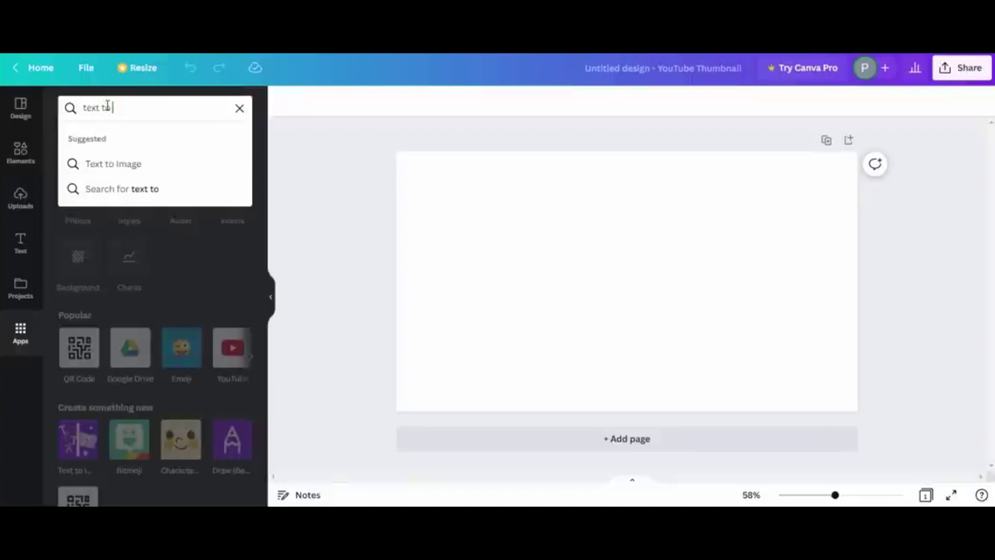
Launch the Text to Image app from the search suggestion and place the cursor in its description box
click(117, 164)
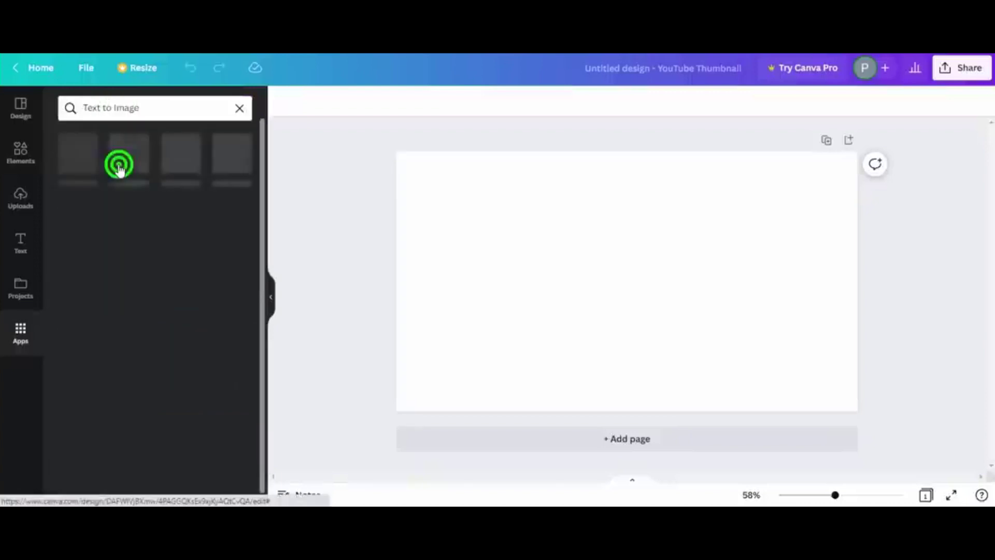
click(77, 156)
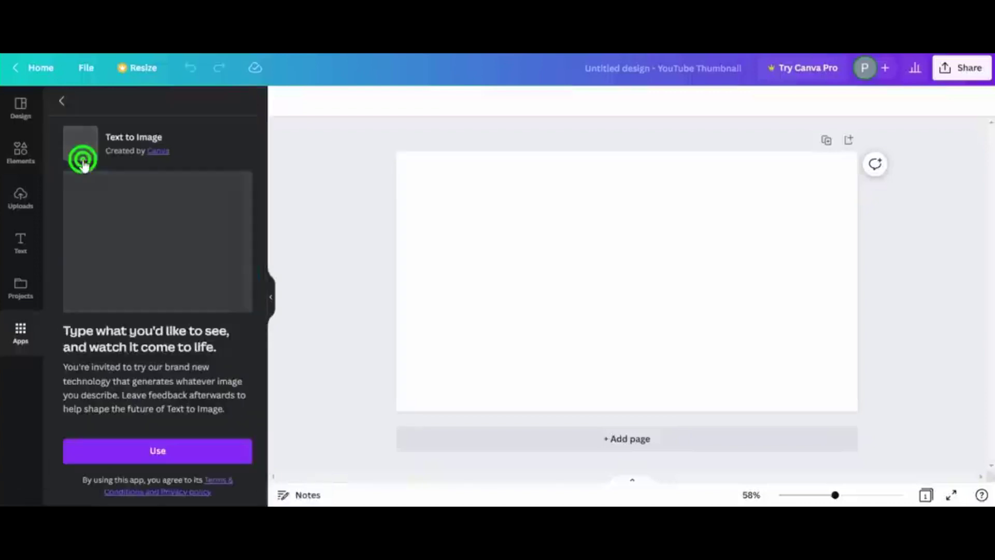
click(165, 452)
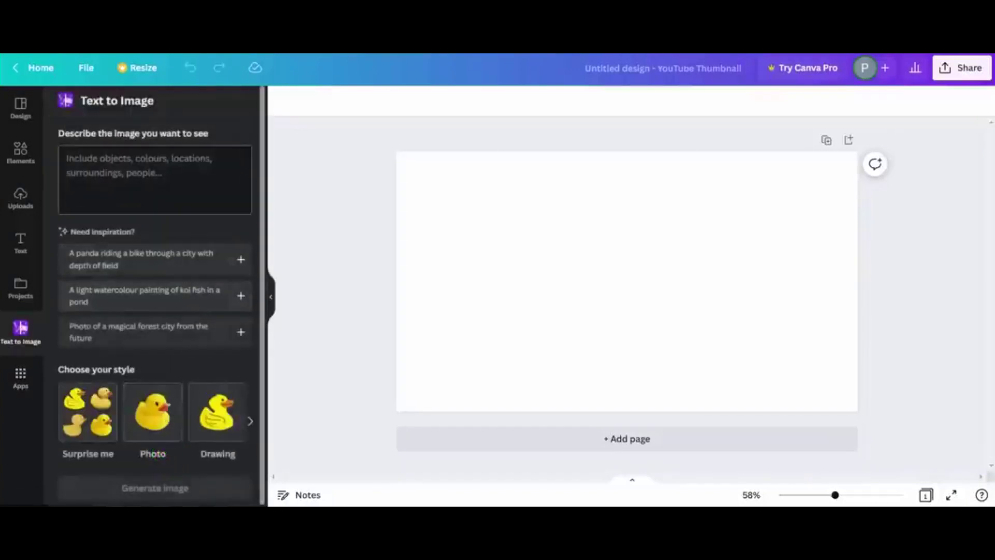
click(145, 167)
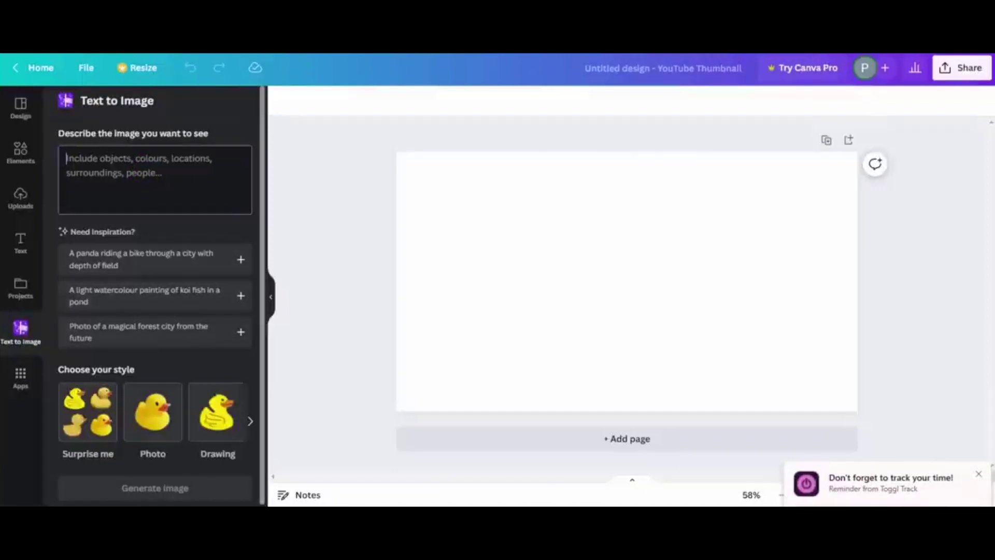
Browse the styles to Painting, Pattern and Concept art, then describe 'zelda type landscape highly detailed'
key(Return)
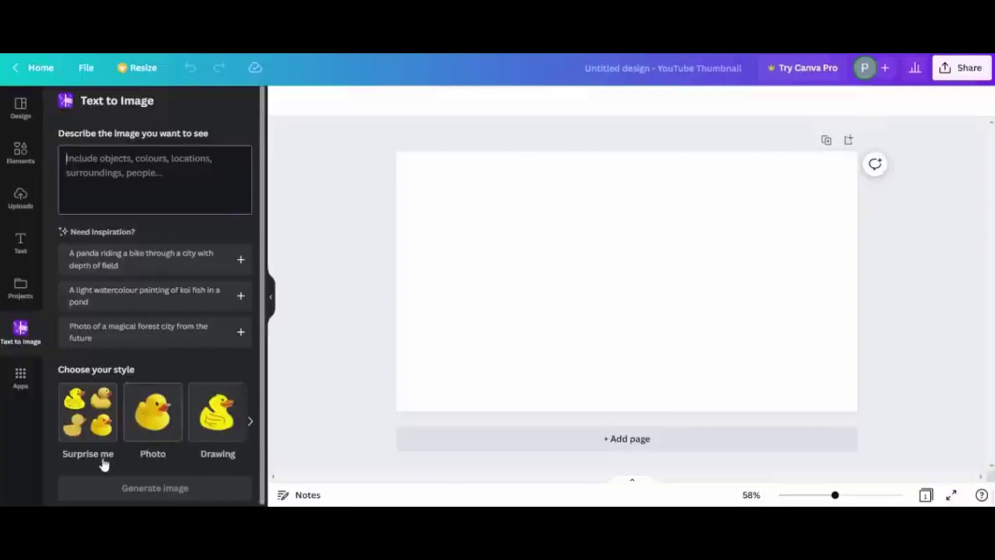
click(251, 426)
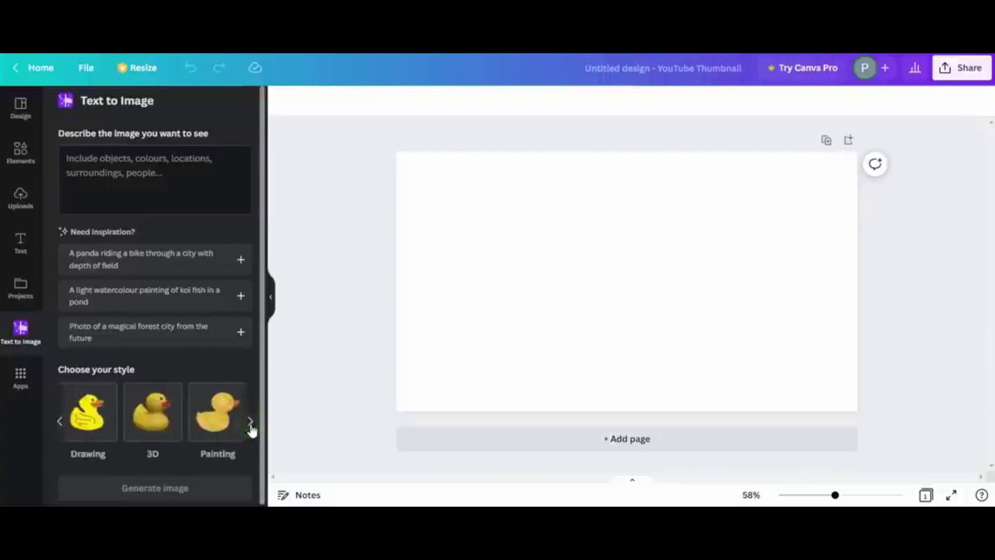
click(251, 426)
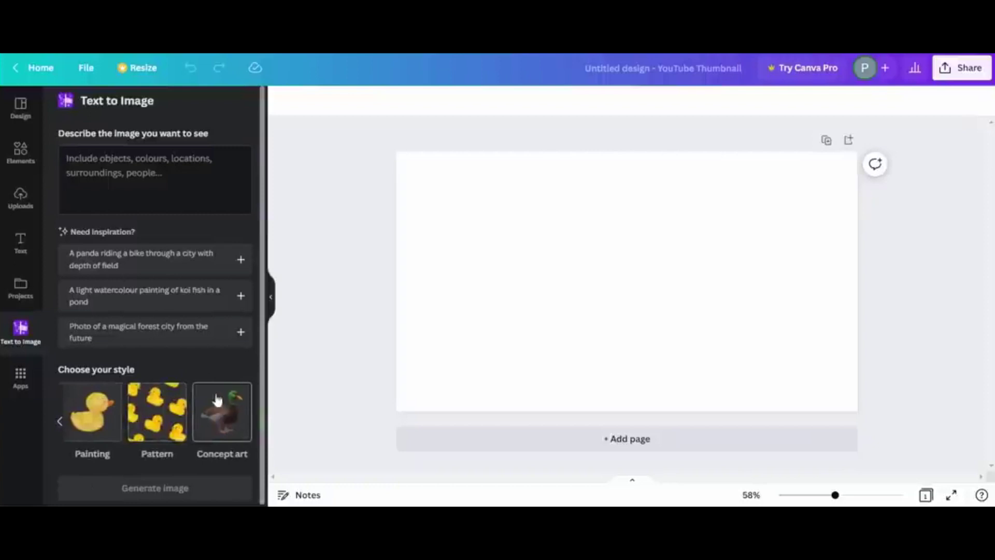
scroll(211, 402, down, 1)
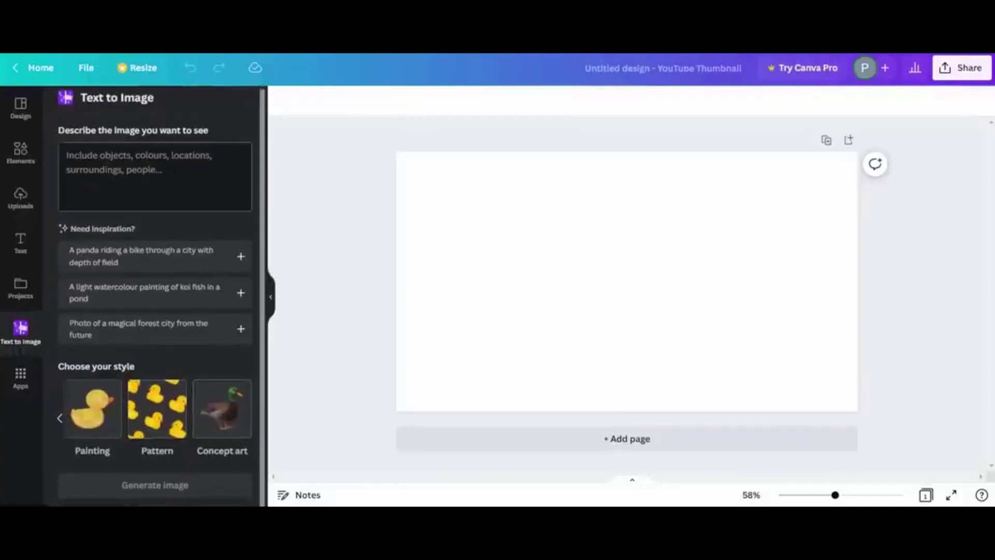
click(173, 167)
text(zelda type land)
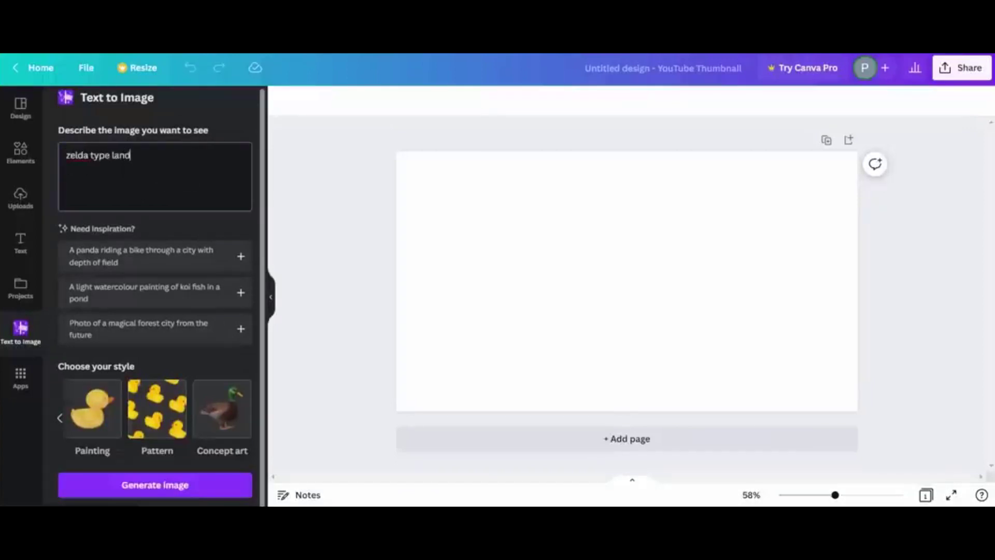
text(scape highly detailed)
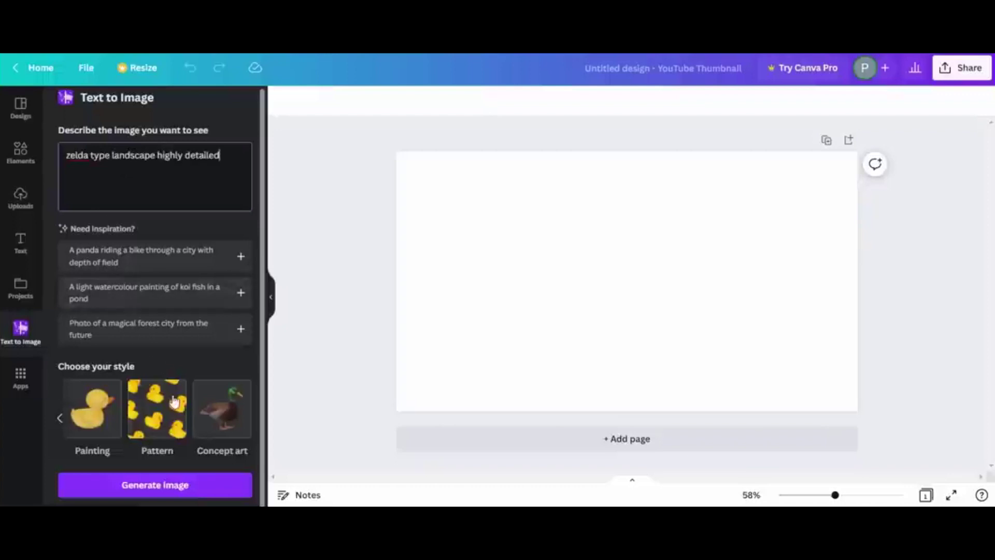
Pick the Concept art style and generate four Zelda-style landscape images
click(232, 406)
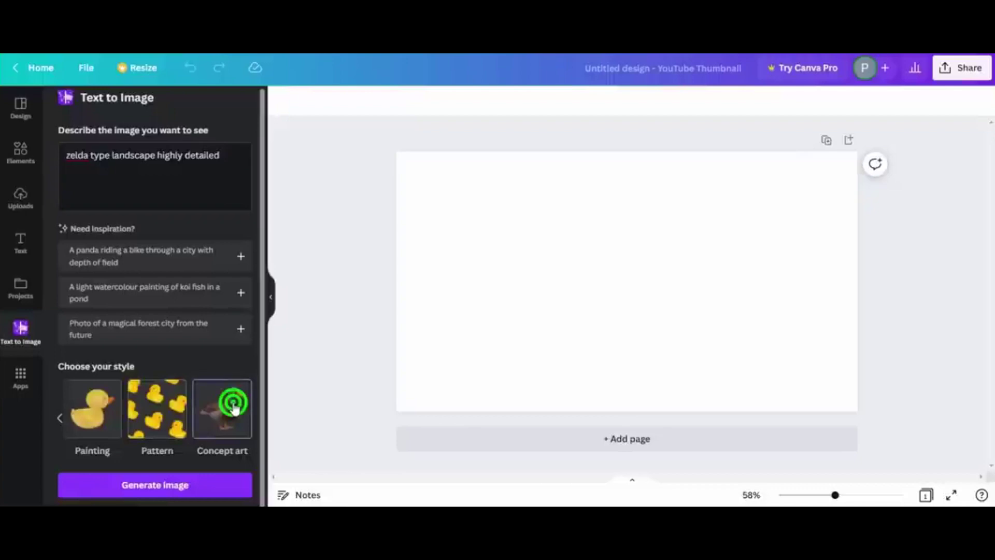
click(158, 484)
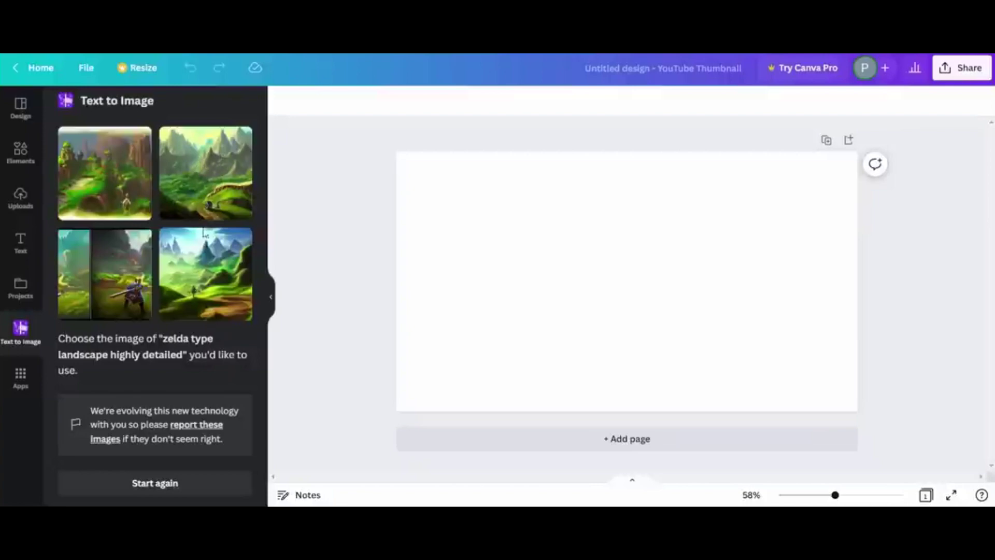
Place the second landscape, green mountains with a winding path, on the thumbnail and select it
click(205, 185)
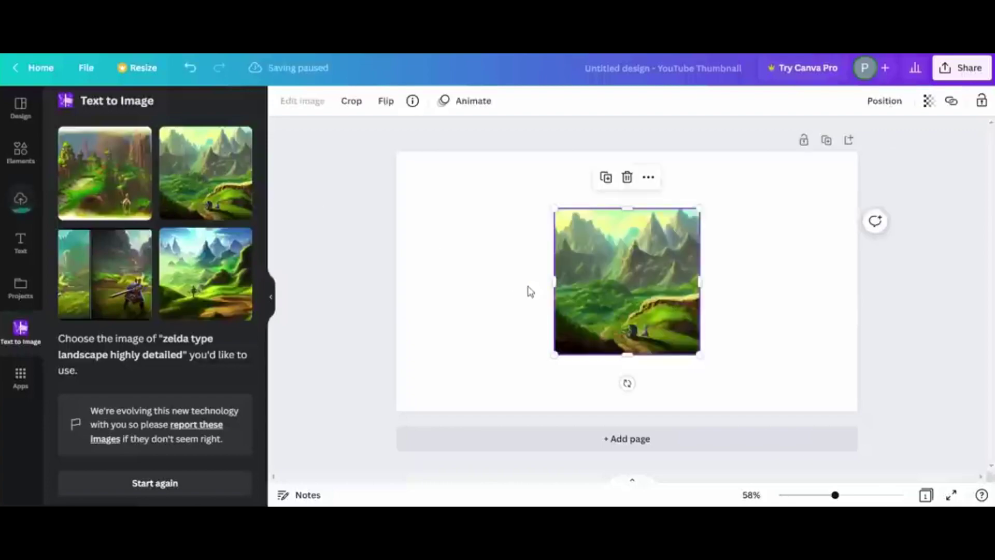
click(646, 281)
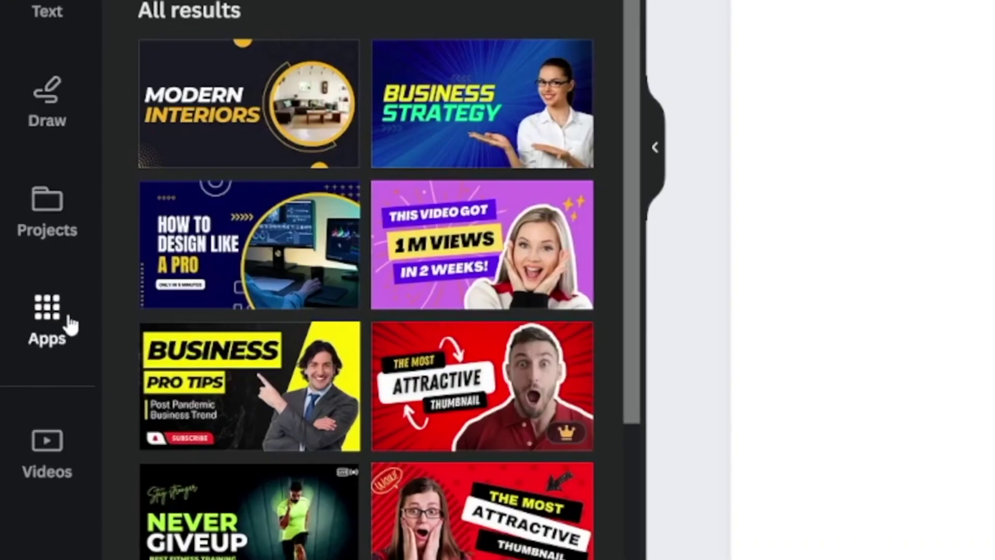
Search the apps for 'text to im' and bring up the Text to Image app again
click(69, 324)
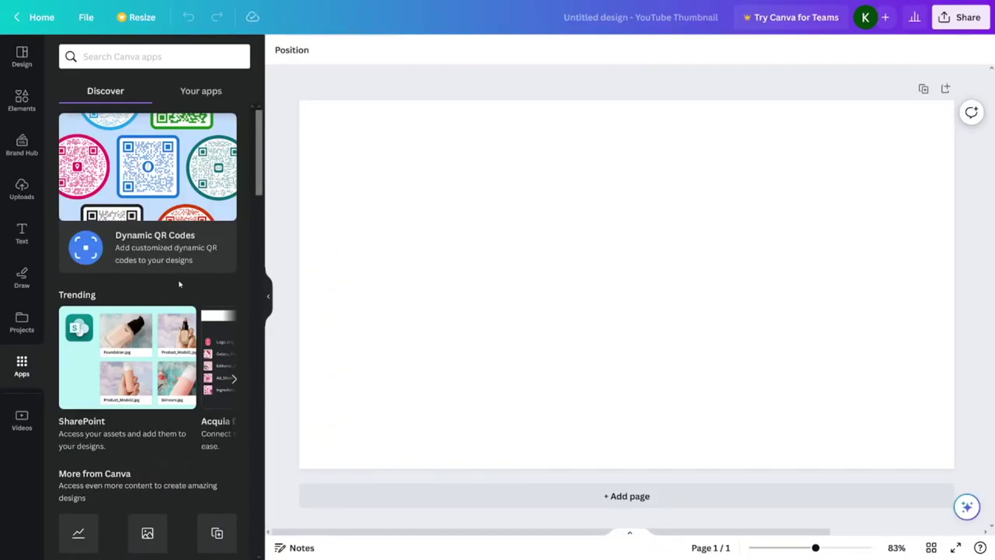
scroll(180, 284, down, 5)
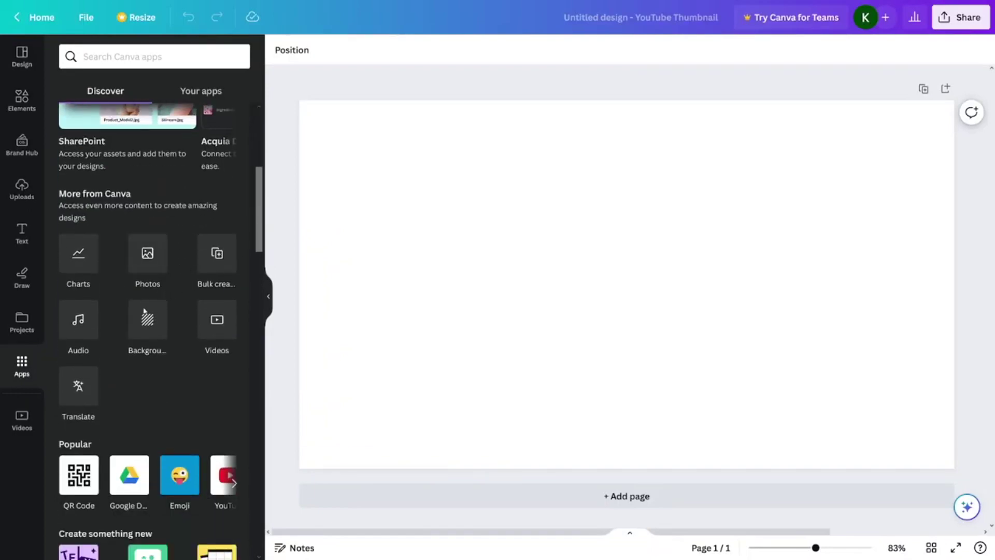
scroll(145, 311, down, 4)
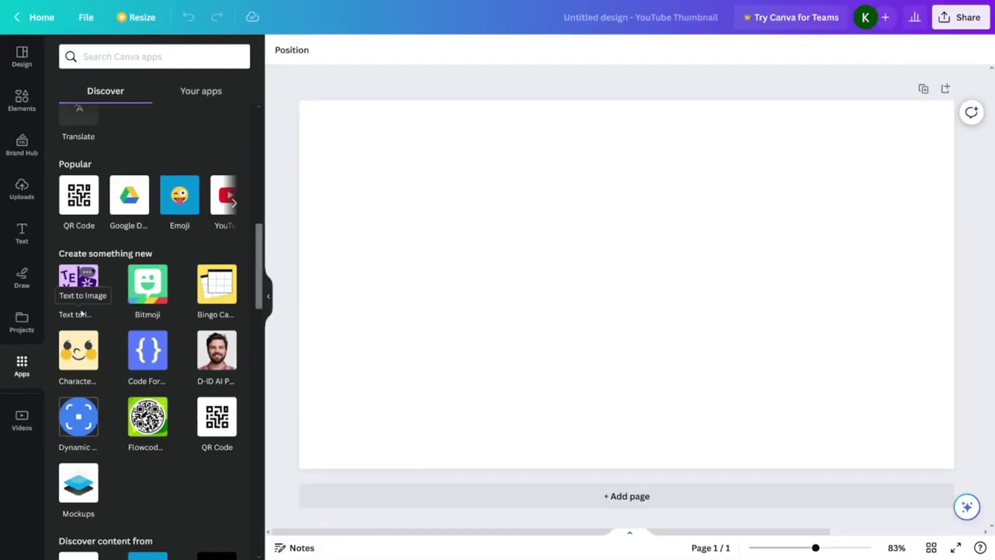
click(126, 54)
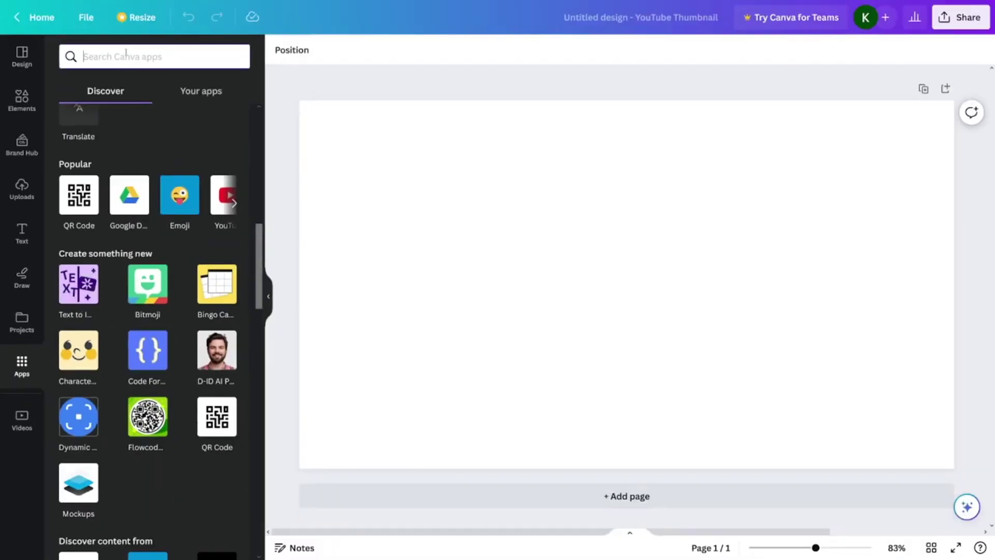
text(text to )
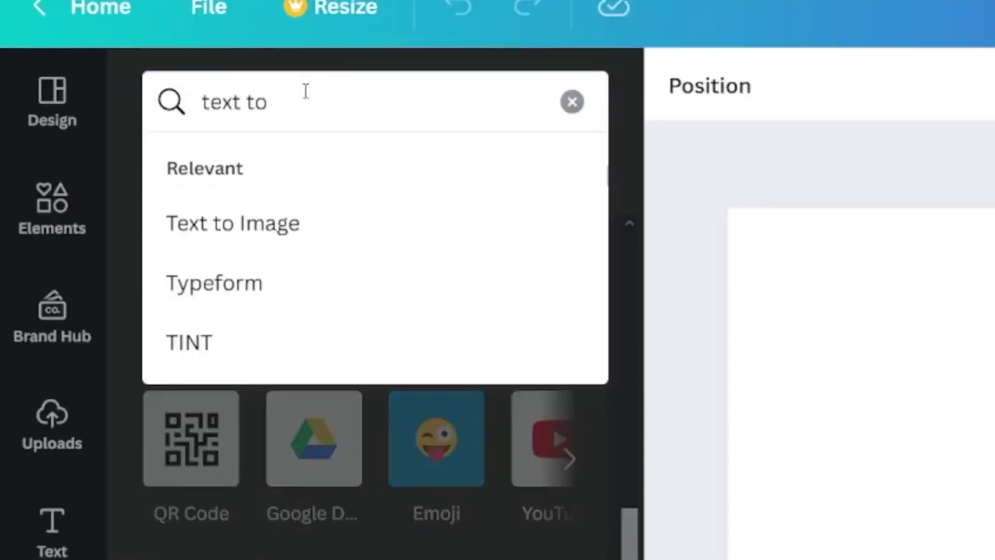
text(im)
click(288, 234)
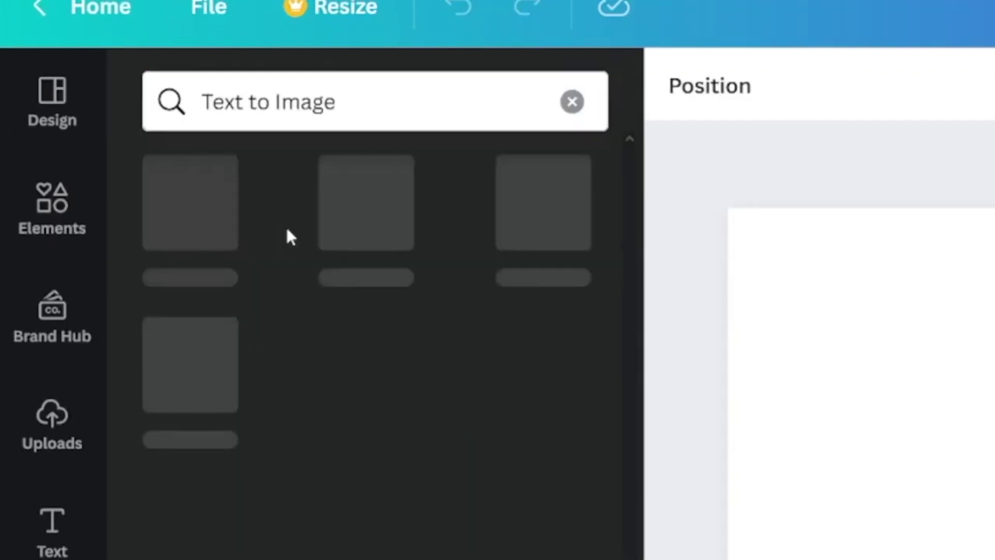
click(222, 213)
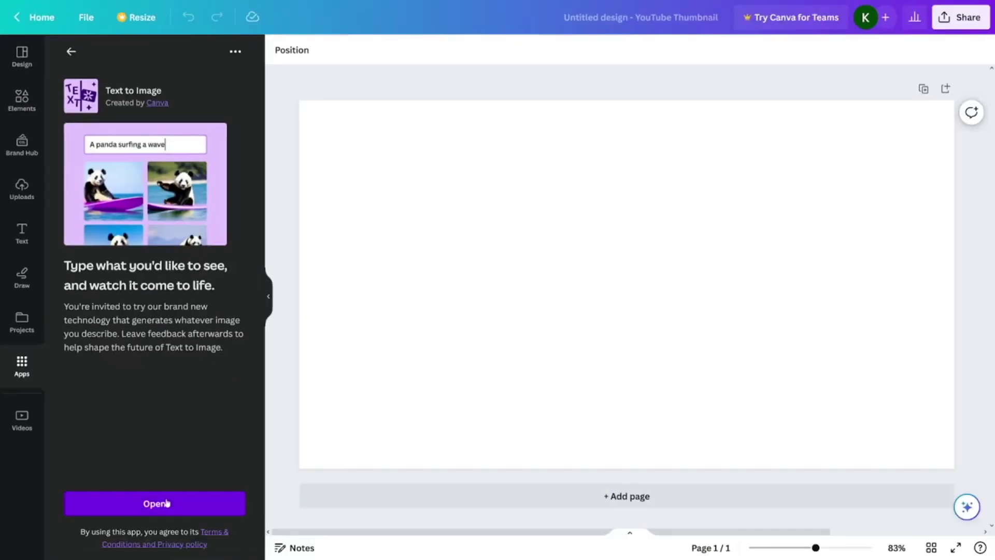
click(166, 502)
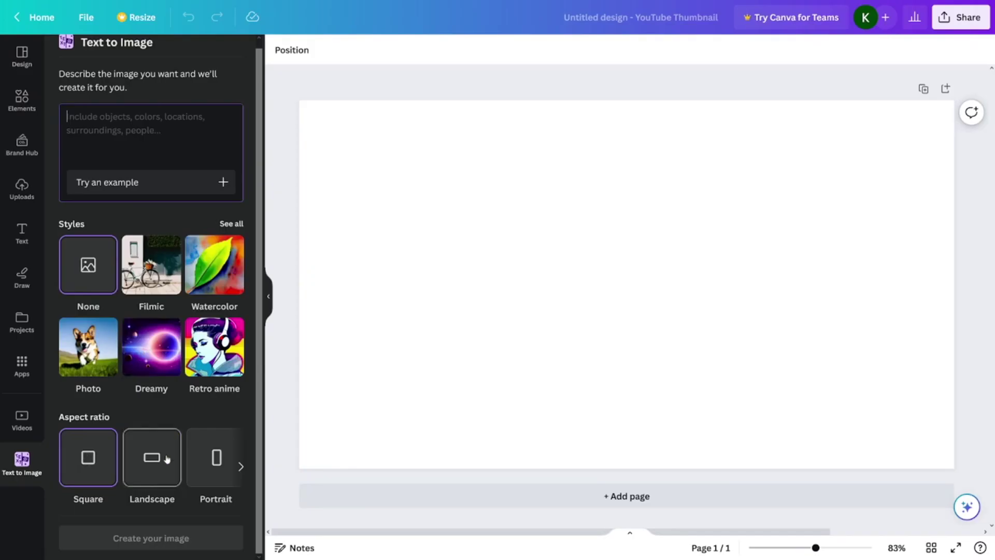
Enter 'koala in a disney movie' as the new image description
scroll(150, 290, up, 1)
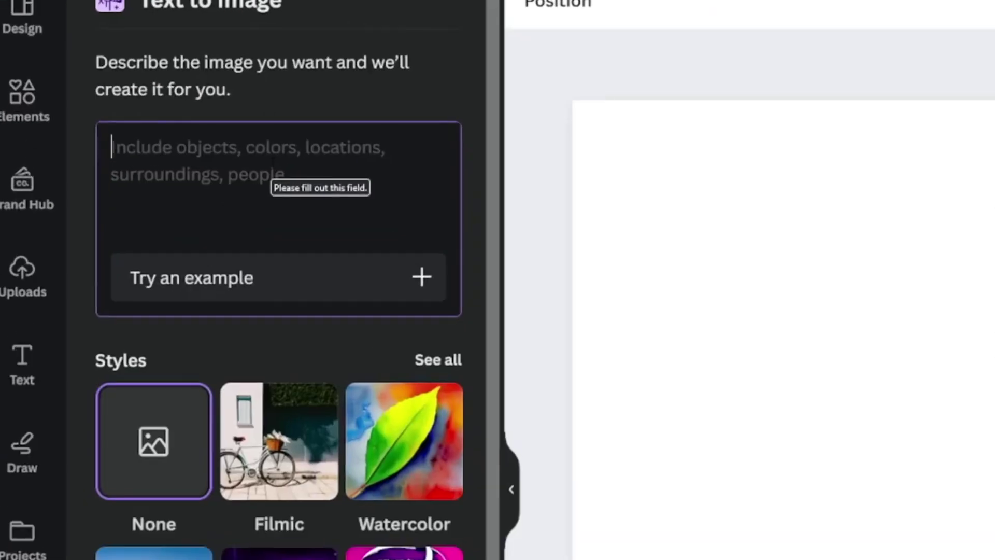
text(koala in)
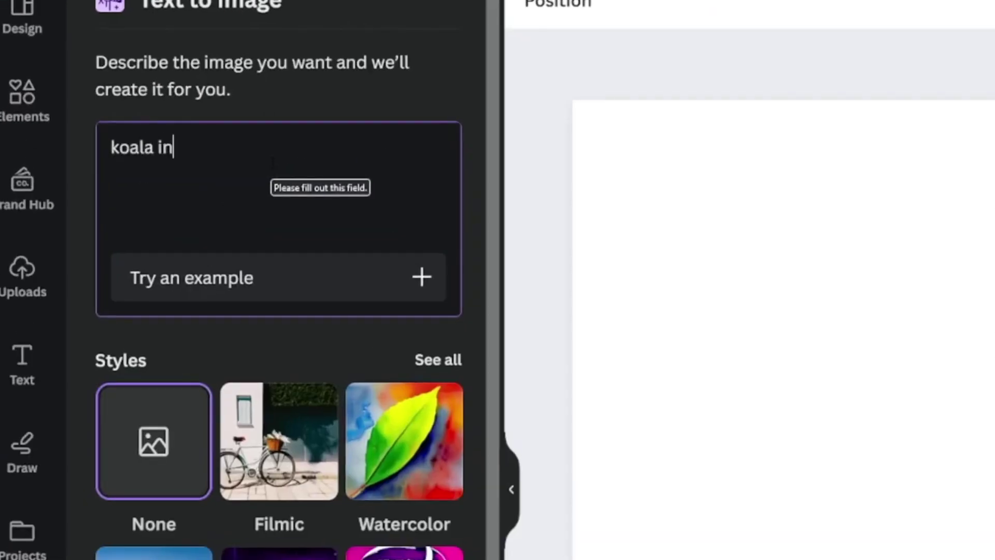
text( a disney movie)
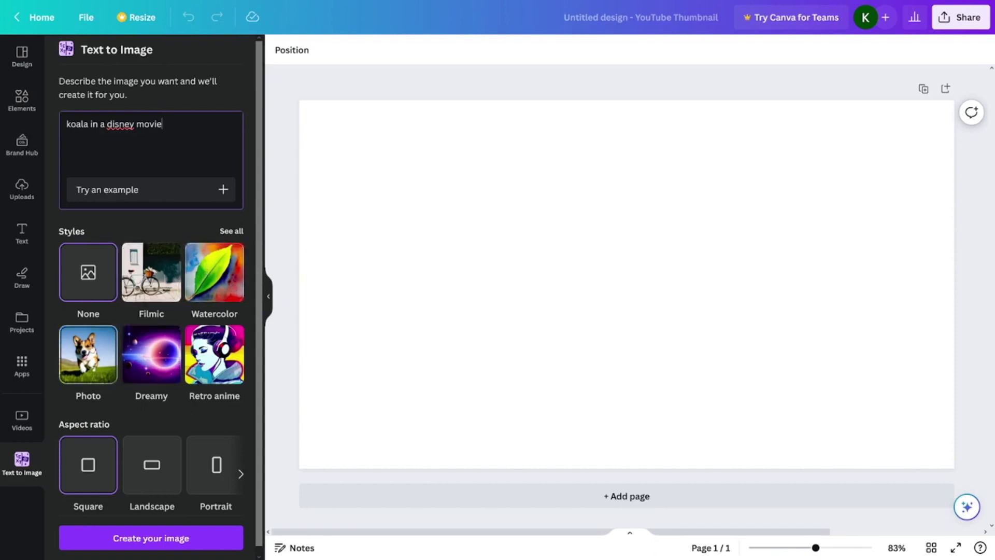
Generate koala images, then add ', cartoon' to the prompt and regenerate
click(150, 538)
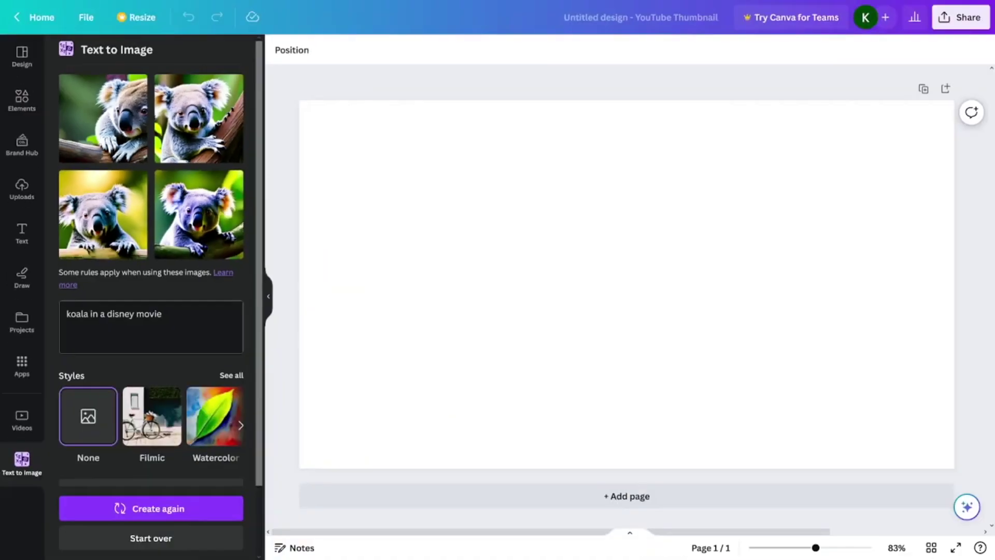
click(149, 507)
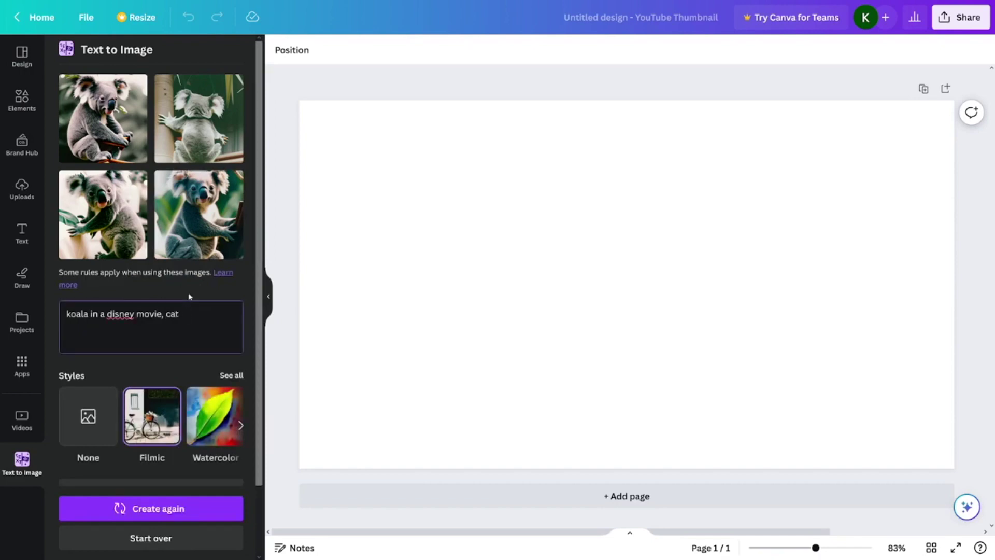
key(Return)
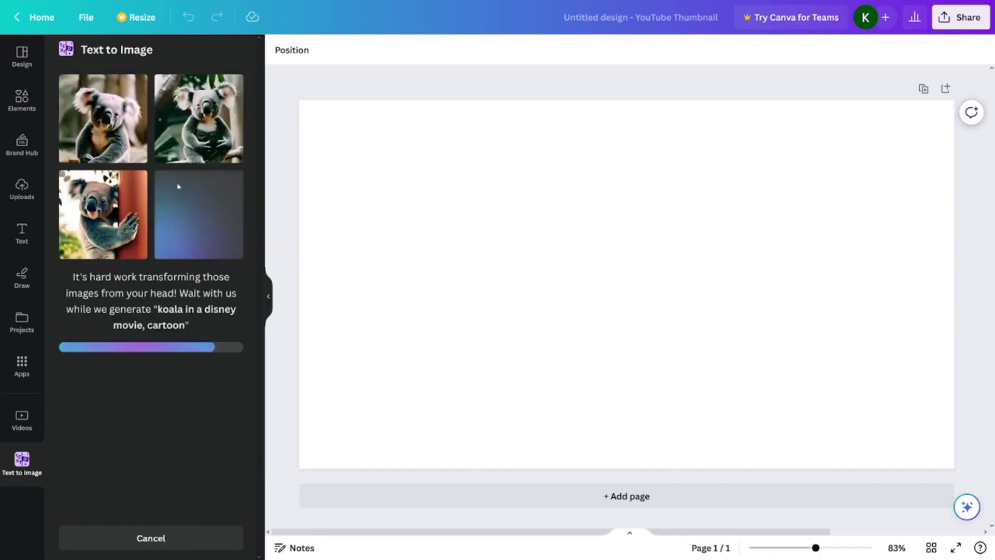